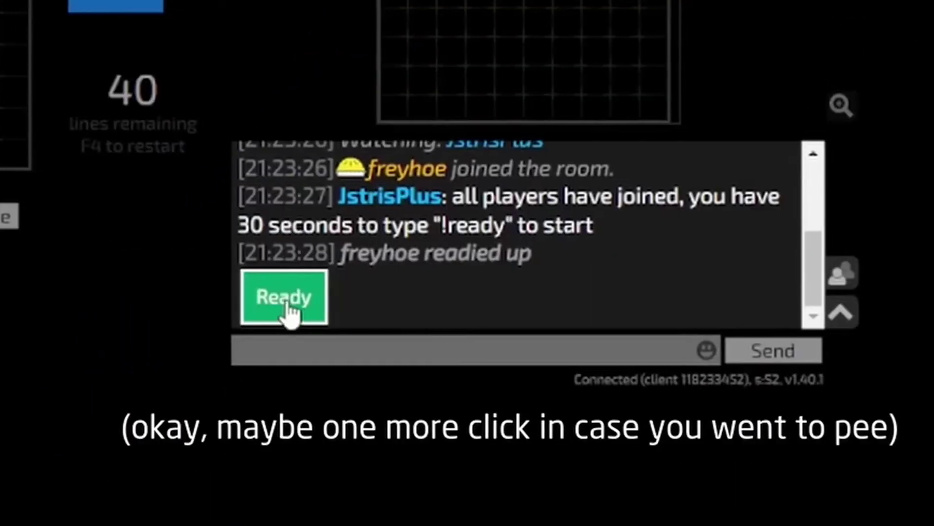
Ready up in the Jstris+ room so the match begins.
left_click(290, 312)
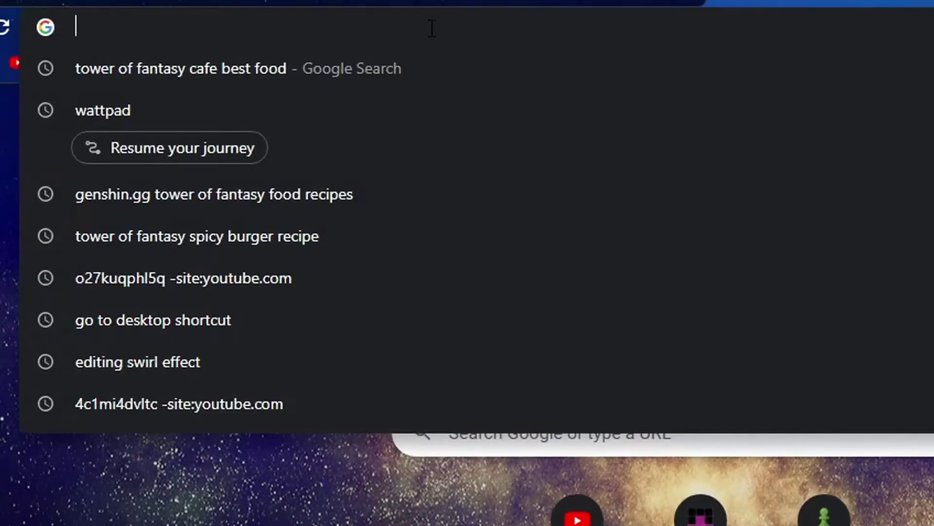
Search Google for 'tampermonkey chrome extension' and open the Tampermonkey Chrome Web Store listing.
type("t")
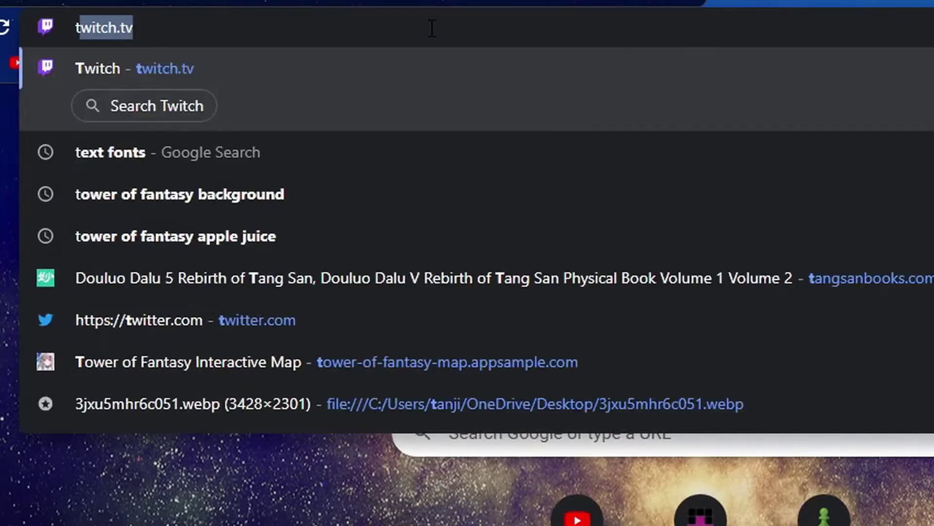
type("ampermonke")
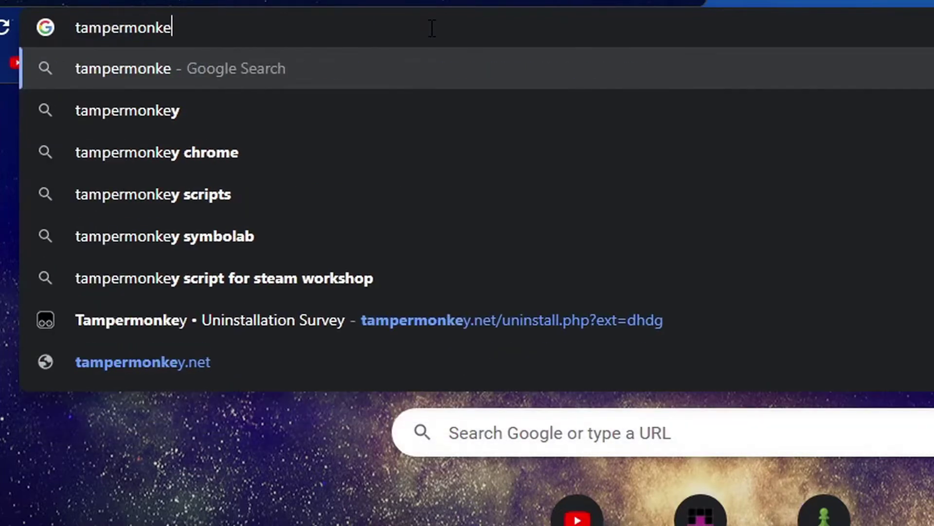
type("y chrome ")
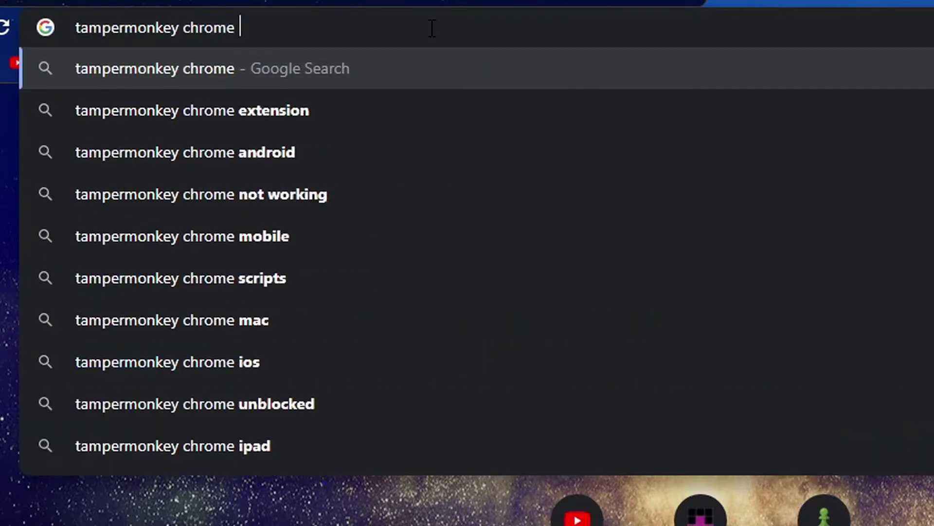
type("extensio")
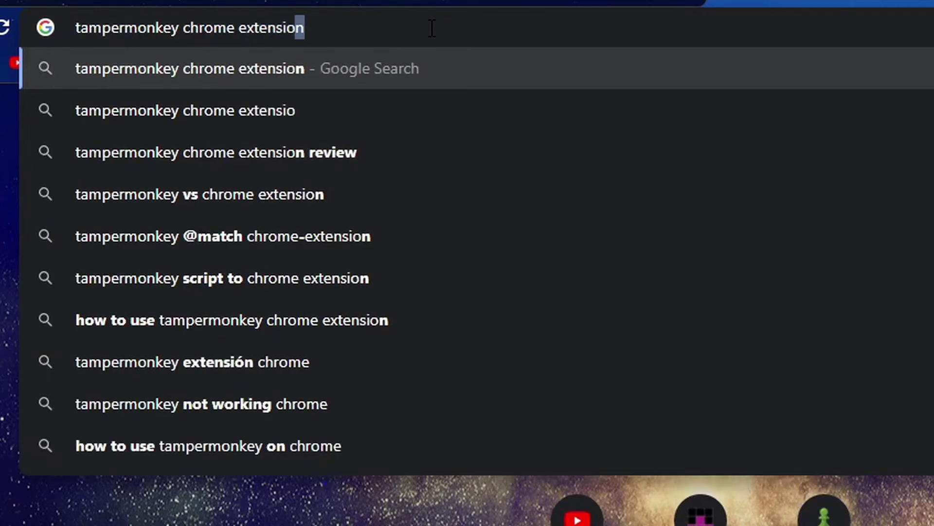
key("Return")
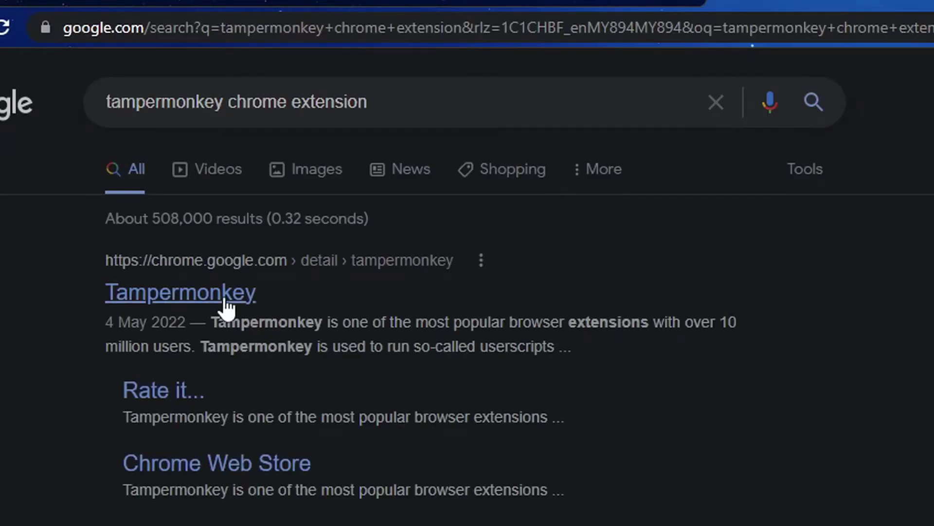
left_click(169, 263)
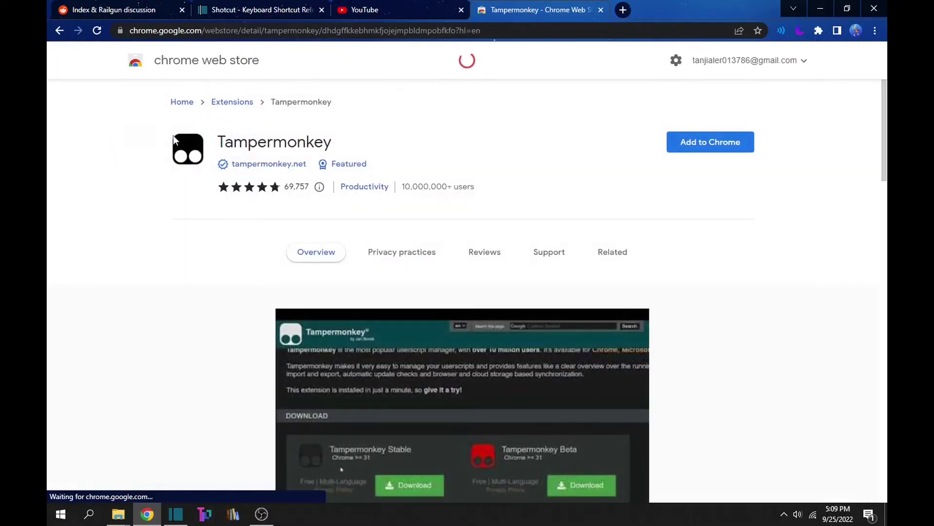
Add the Tampermonkey extension to Chrome from its Web Store page.
left_click_drag(137, 136, 797, 246)
left_click(776, 217)
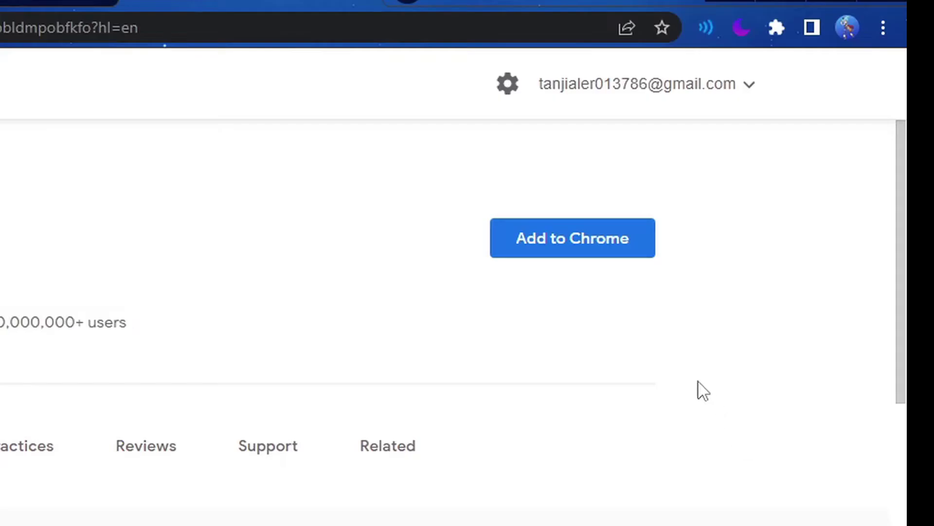
left_click(580, 258)
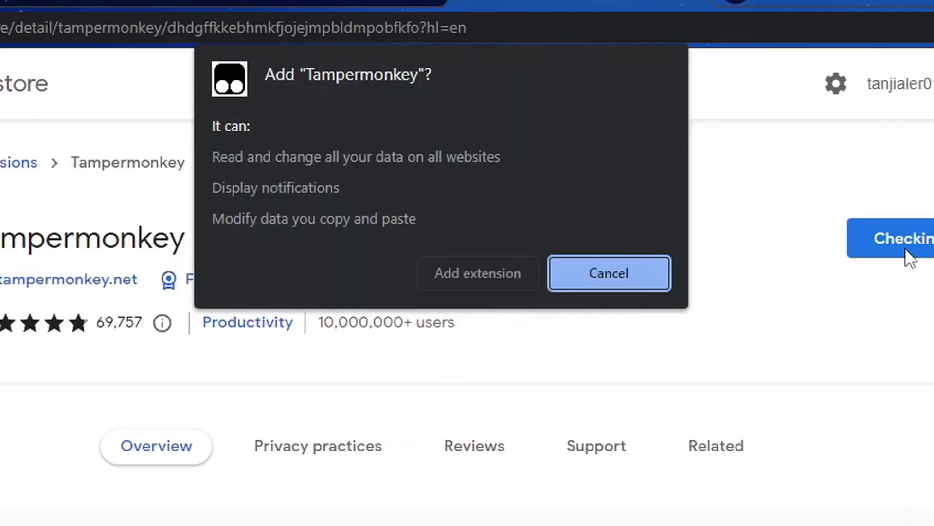
left_click(498, 269)
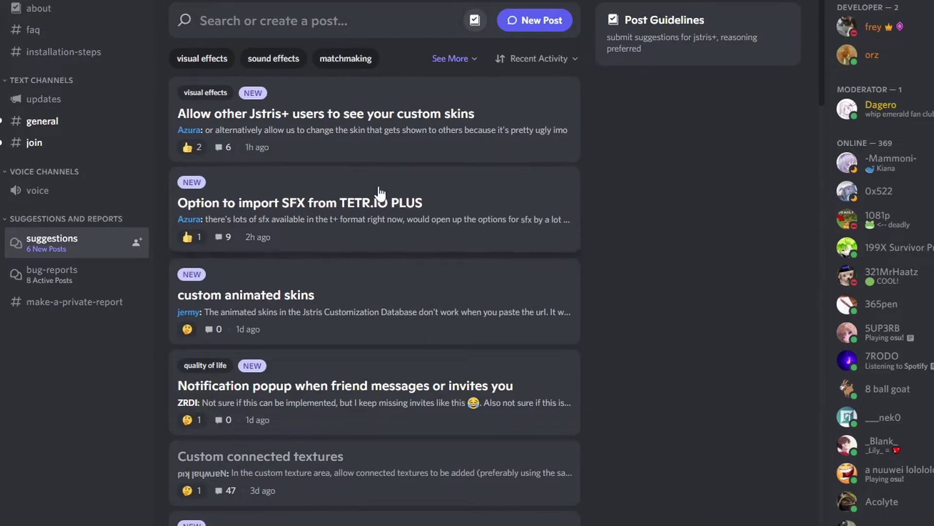
Browse the Jstris+ Discord forums, then follow the installation-steps channel's Greasy Fork link.
scroll(353, 132, "down", 10)
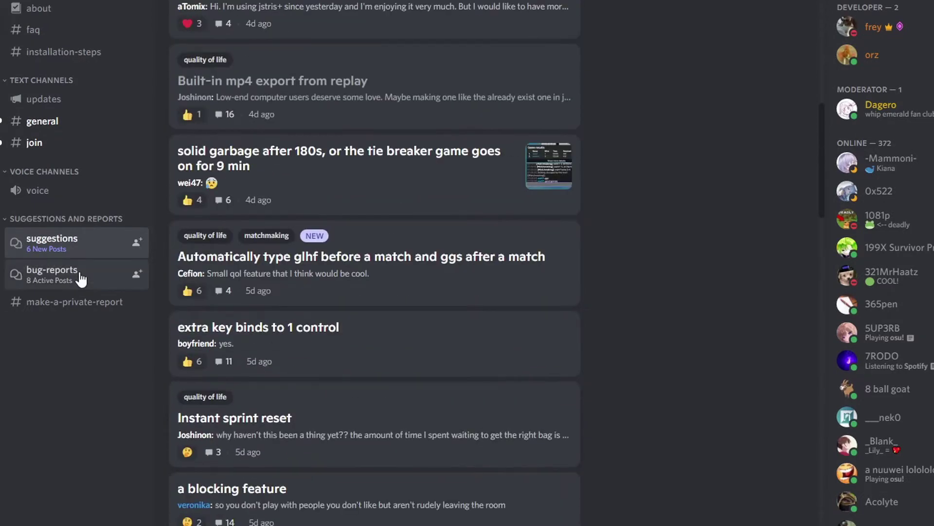
left_click(79, 270)
scroll(281, 127, "down", 5)
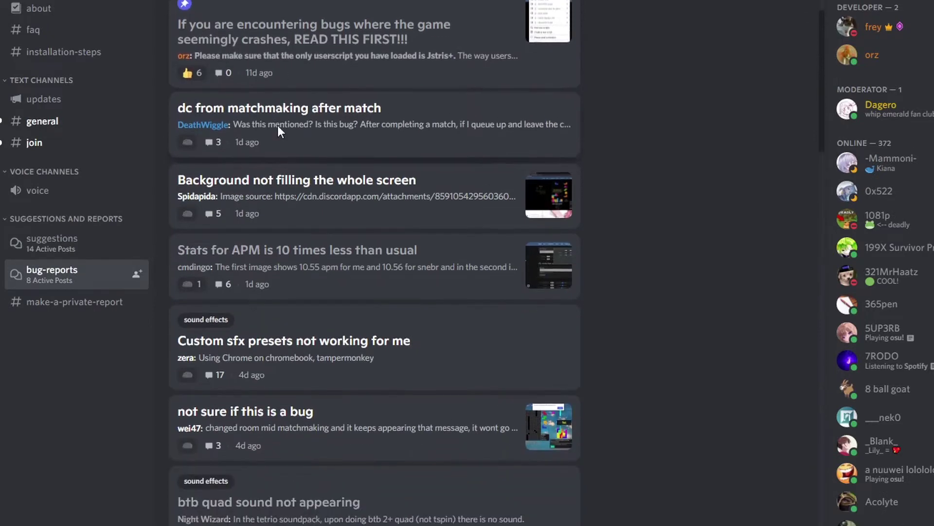
scroll(281, 146, "down", 2)
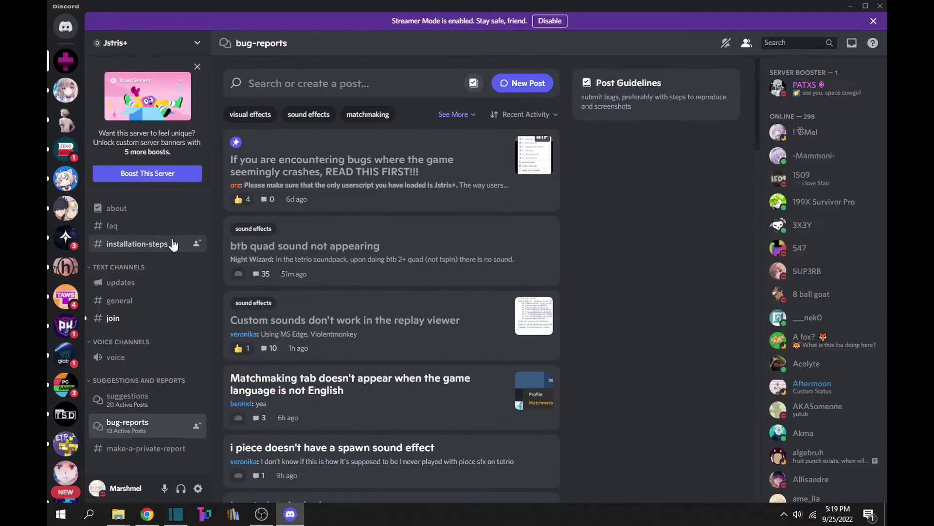
left_click(141, 243)
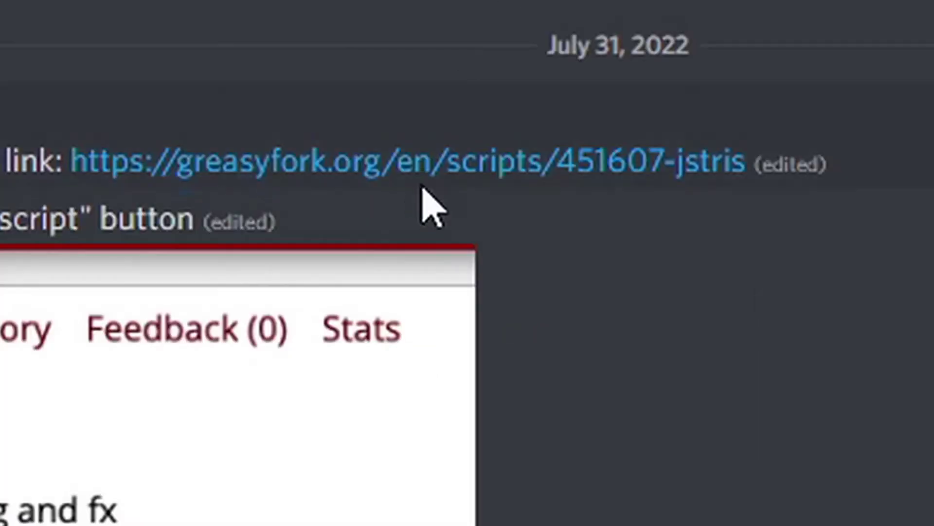
left_click(428, 190)
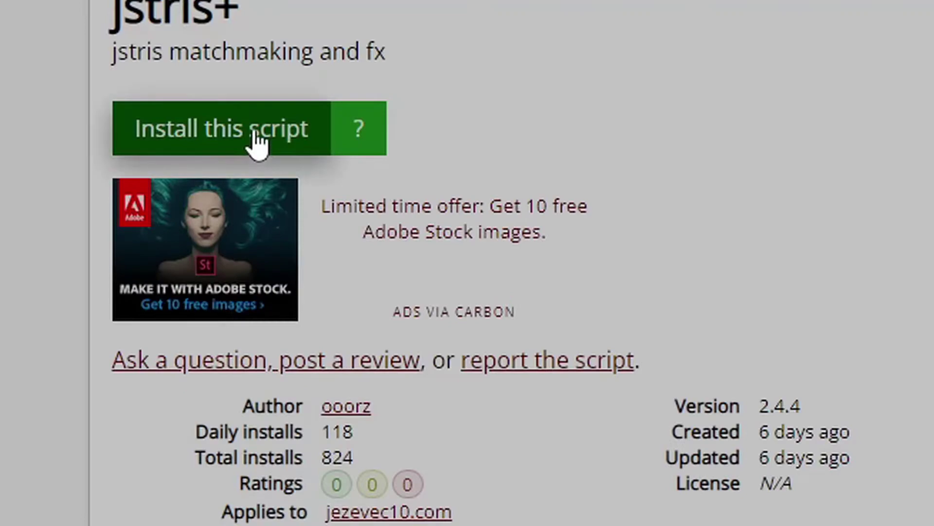
Install the jstris+ userscript from its Greasy Fork page into Tampermonkey.
left_click(258, 141)
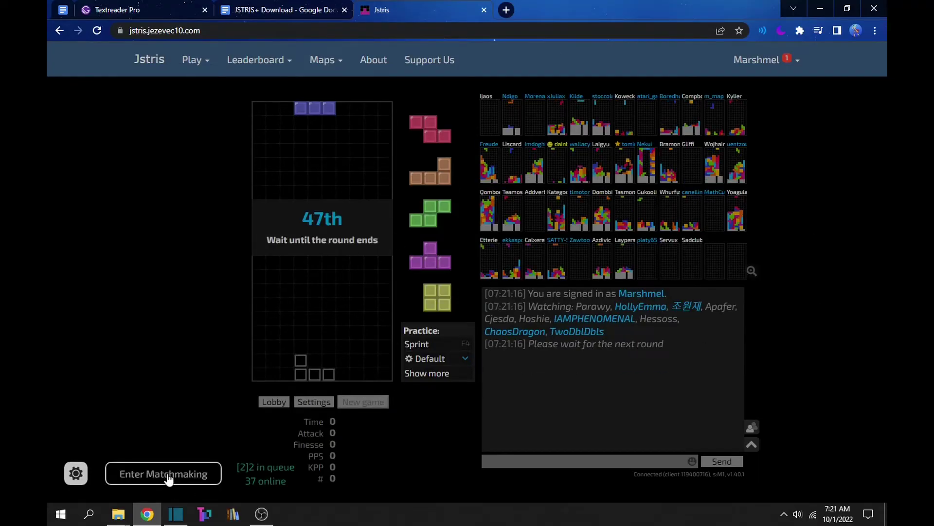
Join the matchmaking queue and scroll the Jstris+ Settings down to Customization Settings.
left_click(137, 478)
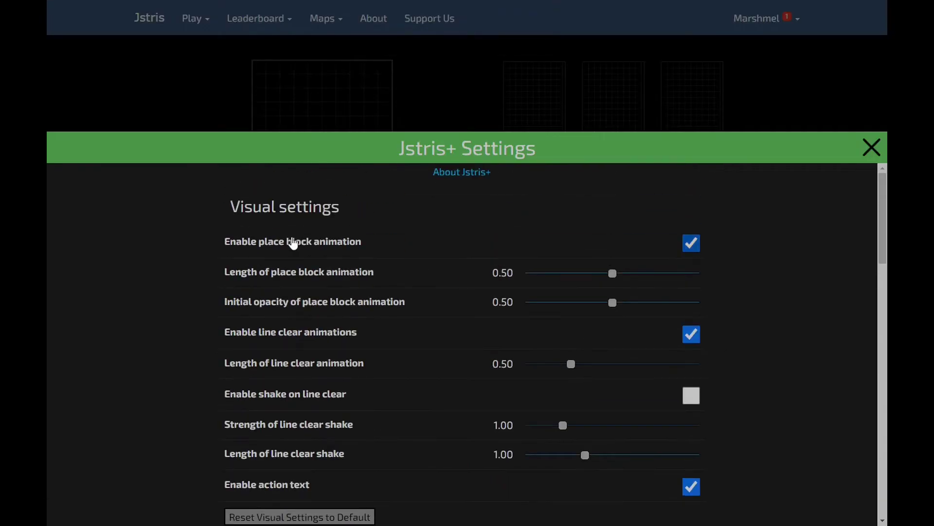
mouse_move(230, 210)
left_mouse_down()
mouse_move(387, 323)
mouse_move(411, 490)
left_mouse_up()
scroll(454, 421, "down", 5)
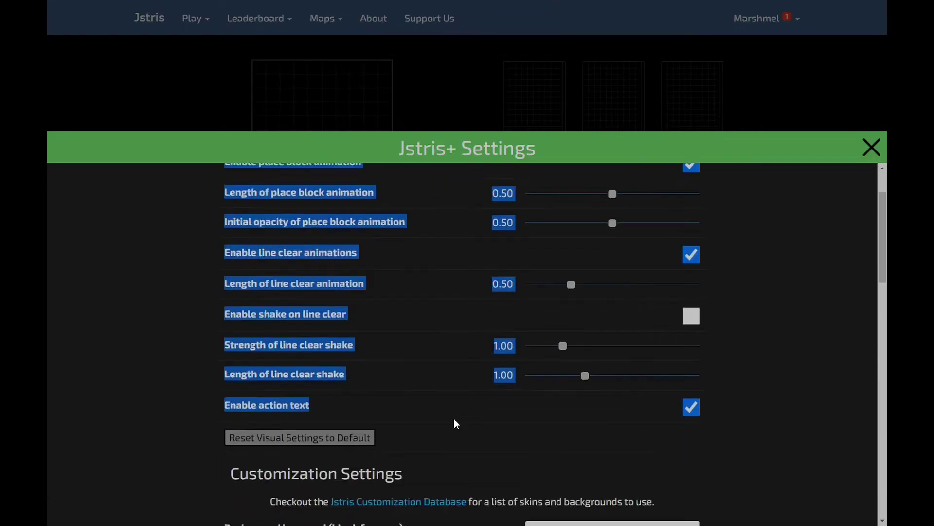
scroll(413, 367, "down", 5)
left_click_drag(221, 275, 760, 432)
scroll(744, 407, "down", 5)
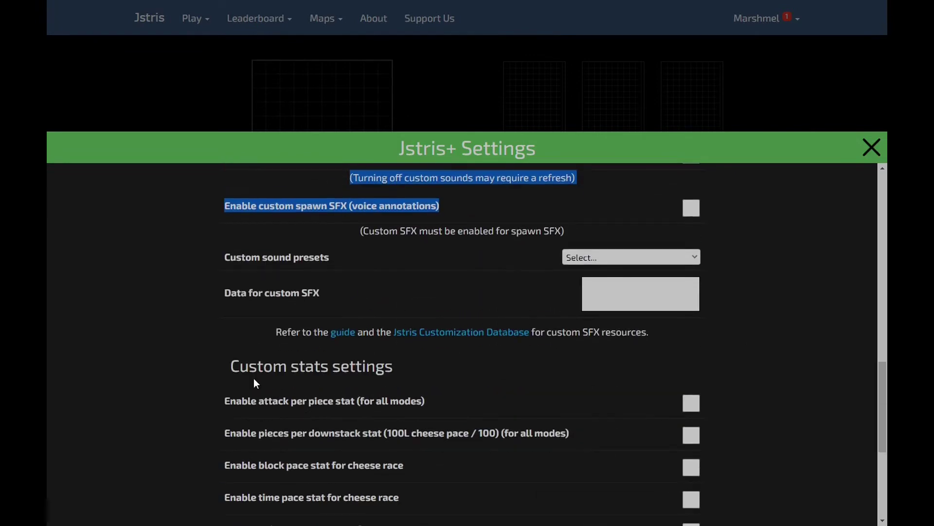
left_click_drag(227, 362, 350, 520)
scroll(600, 457, "down", 5)
scroll(592, 444, "up", 20)
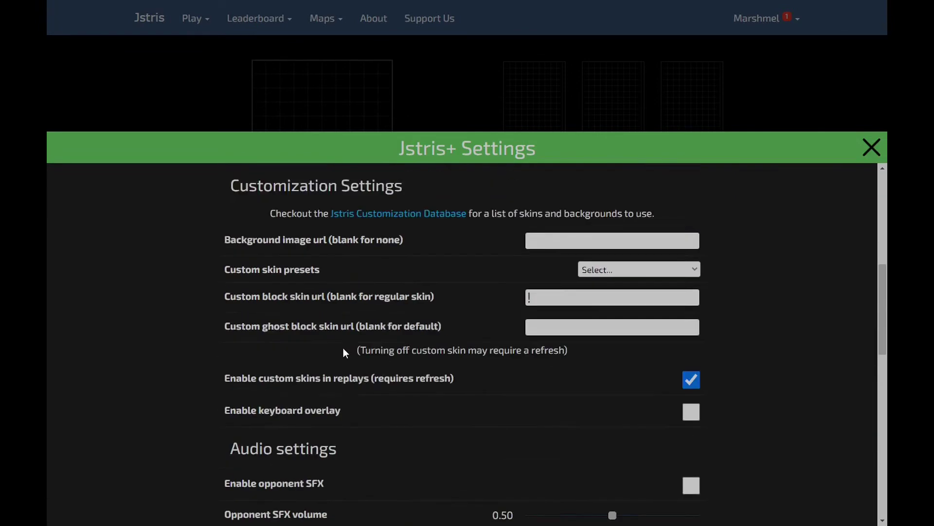
scroll(236, 379, "down", 1)
left_click_drag(217, 297, 711, 440)
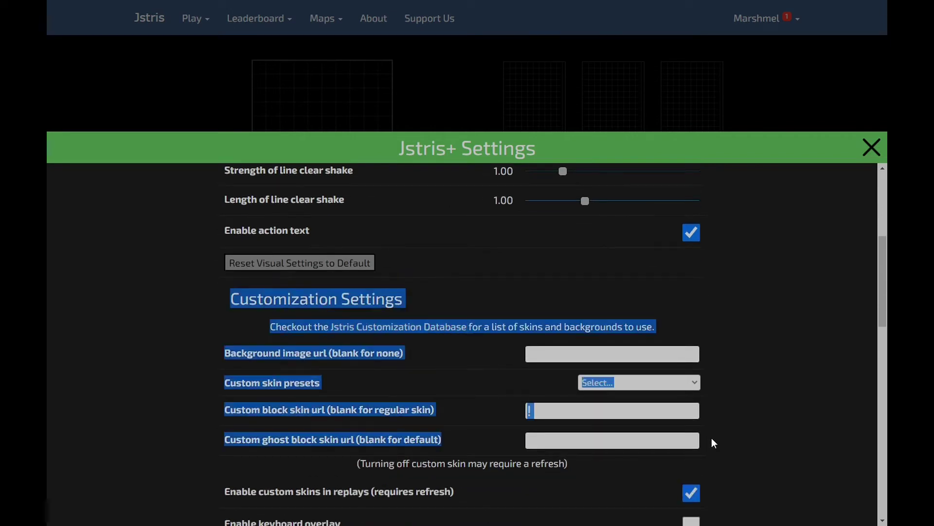
Check the custom skin presets list unchanged, then open the Jstris Customization Database.
left_click(730, 432)
left_click(644, 381)
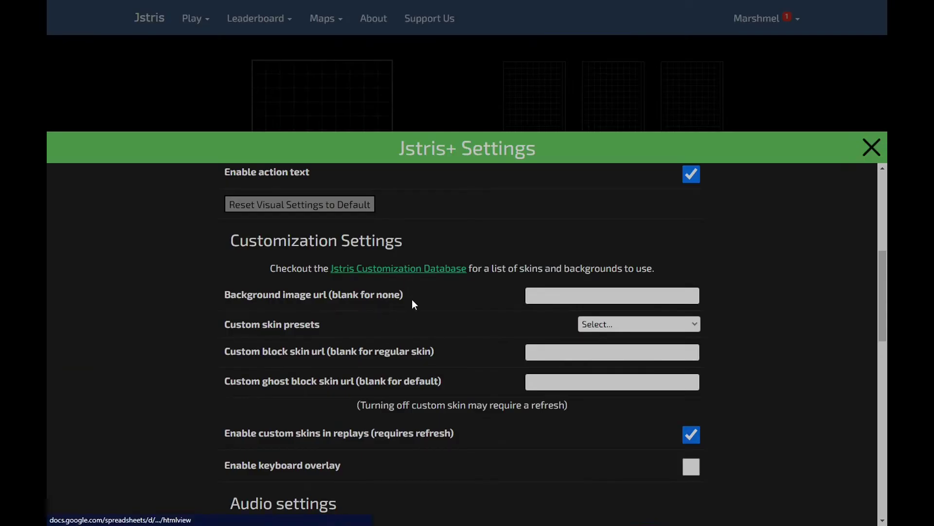
left_click(431, 272)
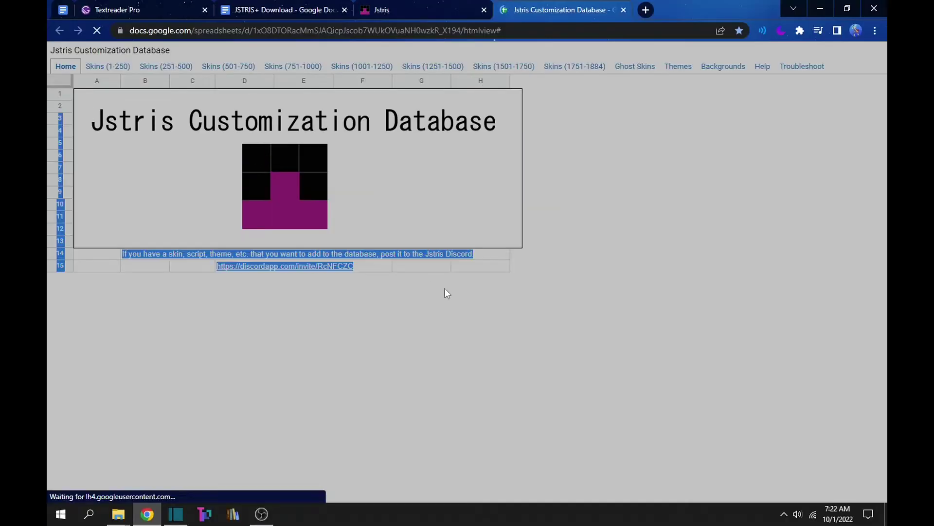
Browse the database's Skins sheets for the TETRUX: Online Pixel Classic skin link, then return to Jstris.
key("F11")
left_click(107, 67)
left_click(166, 66)
left_click(362, 67)
left_click(433, 67)
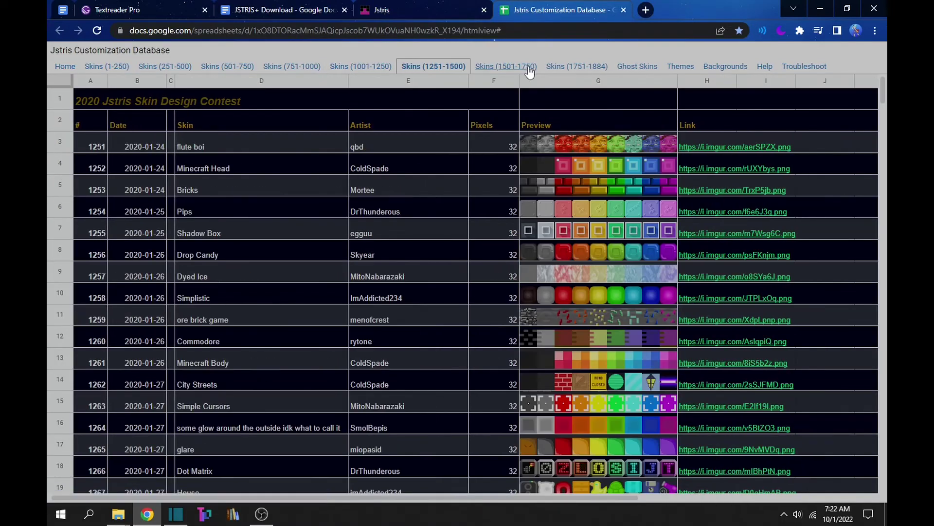
left_click(575, 67)
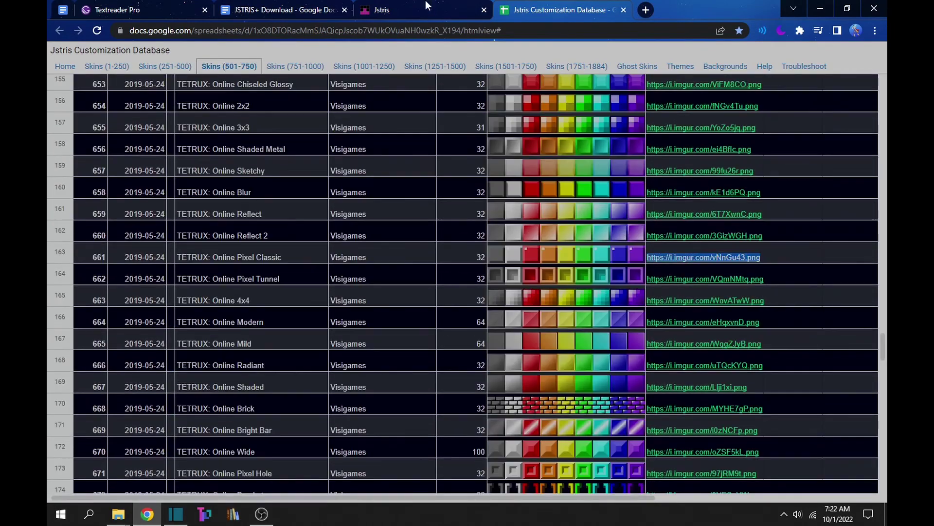
left_click(469, 9)
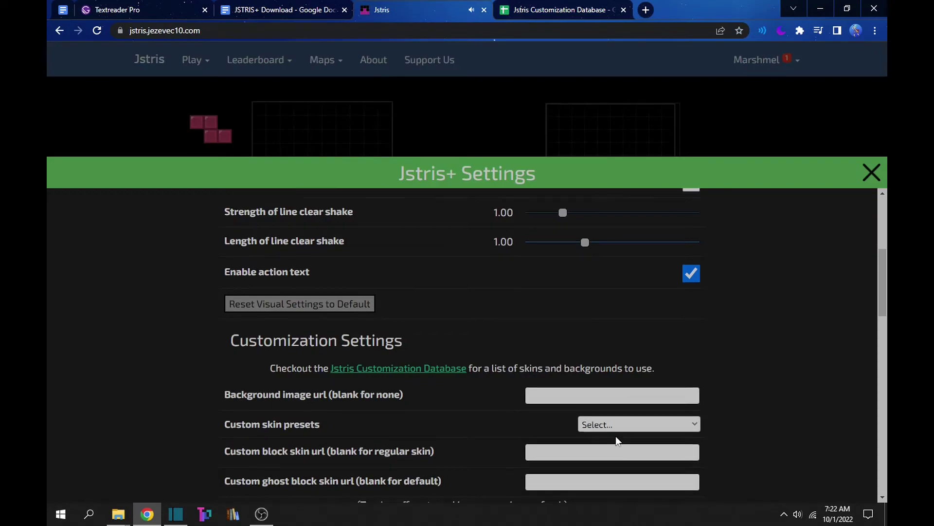
Paste the imgur vNnGu43.png link into the custom block skin url and reload Jstris.
scroll(615, 436, "down", 1)
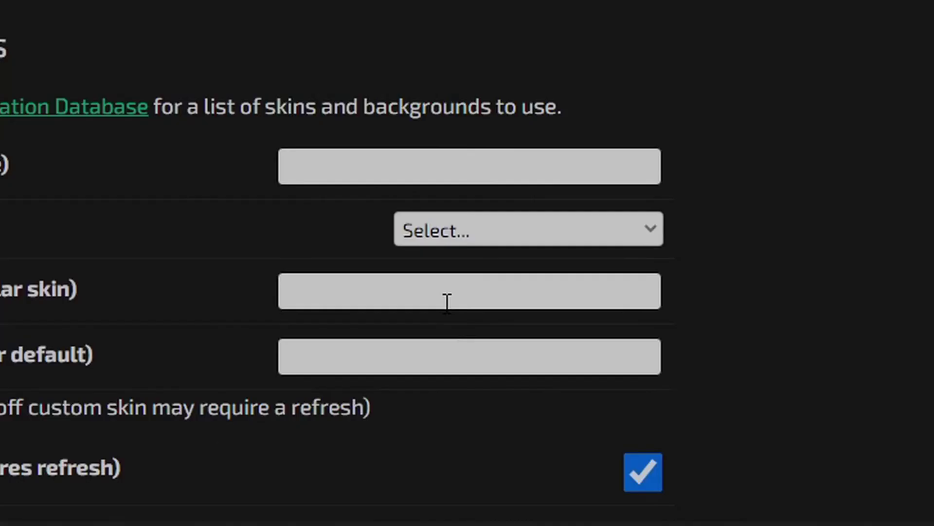
left_click(447, 301)
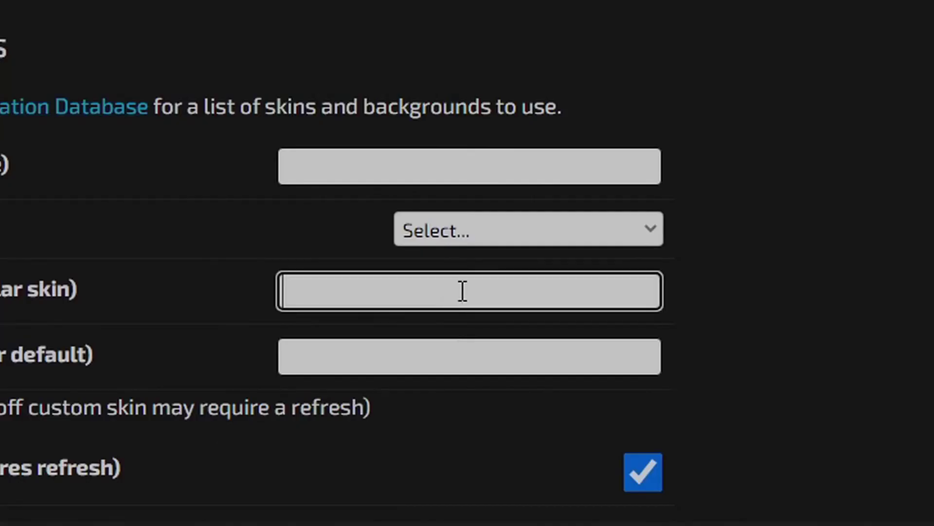
type("https://i.imgur.com/vNnGu43.png")
left_click(527, 351)
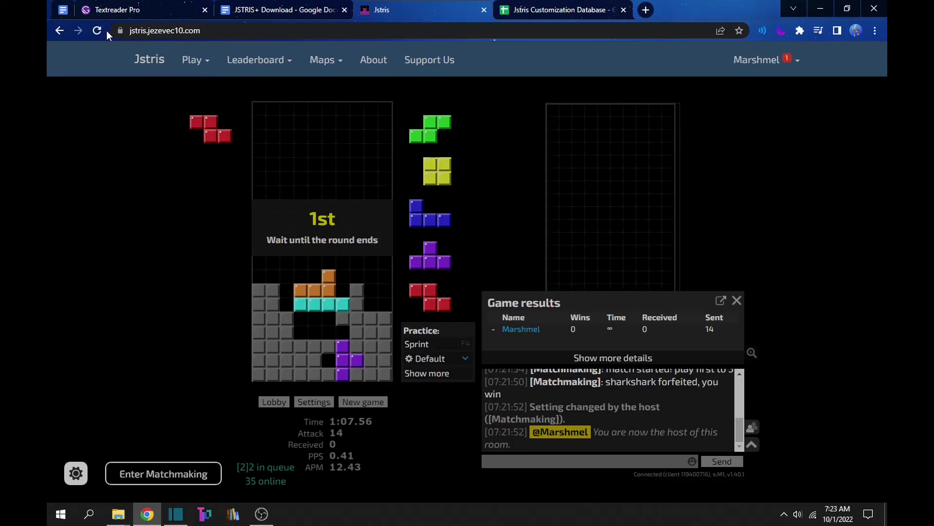
left_click(98, 31)
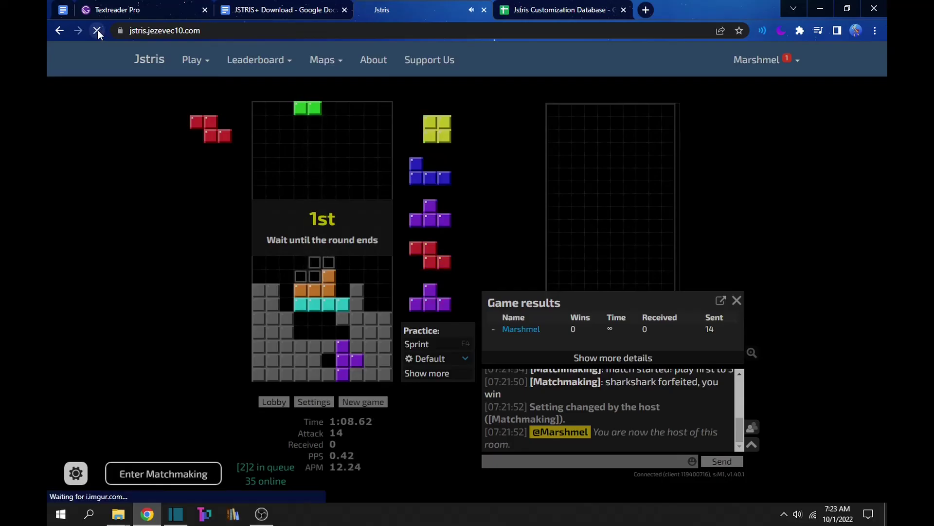